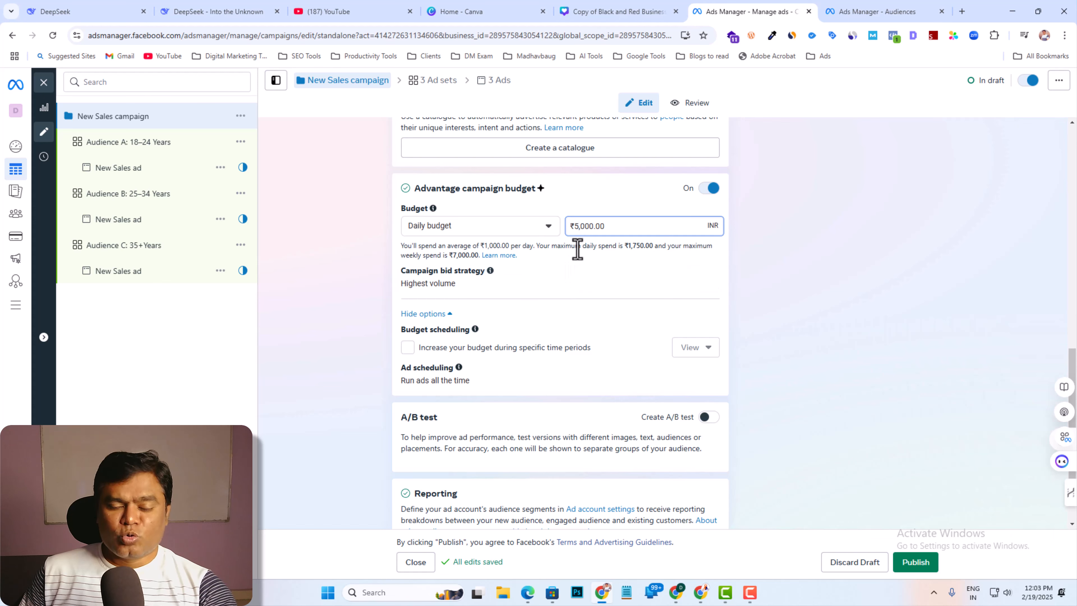
Review the Canva slides on the monthly budget split and gradual scaling, and return to Ads Manager.
click(601, 10)
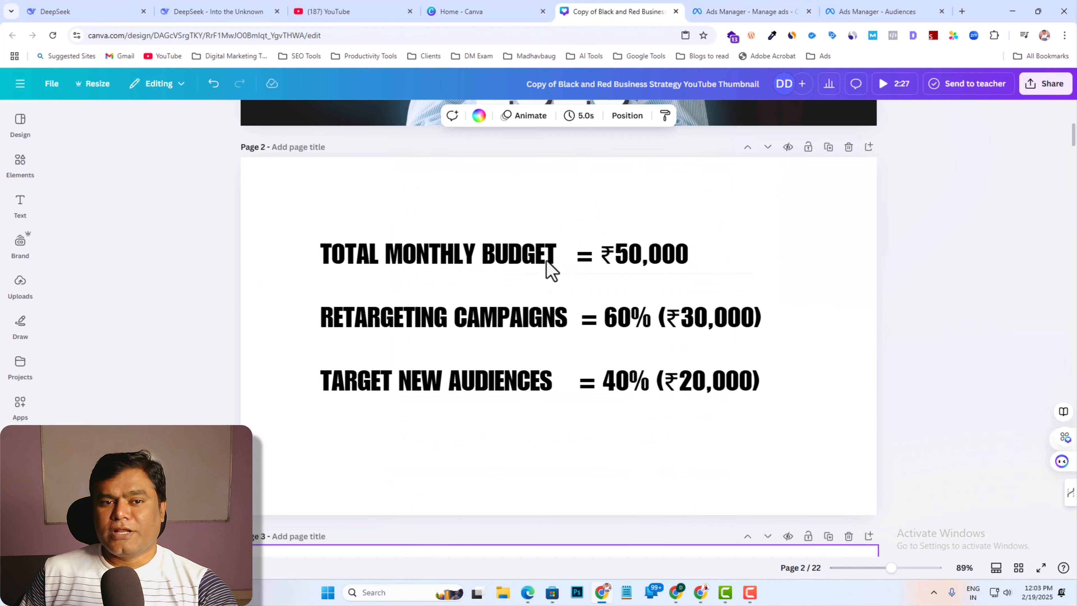
scroll(545, 271, down, 5)
scroll(539, 293, down, 1)
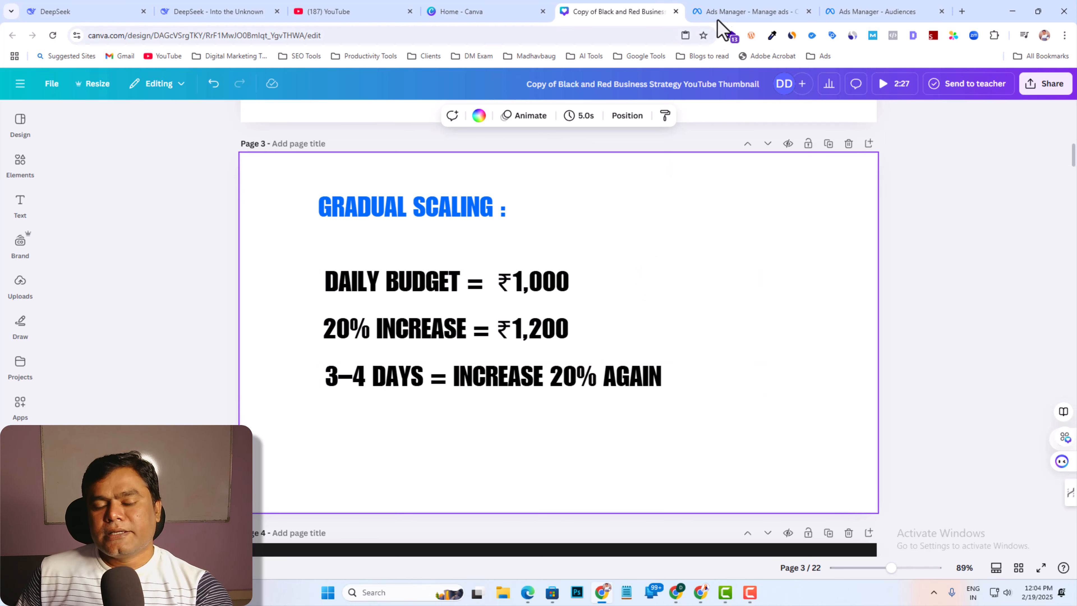
click(725, 17)
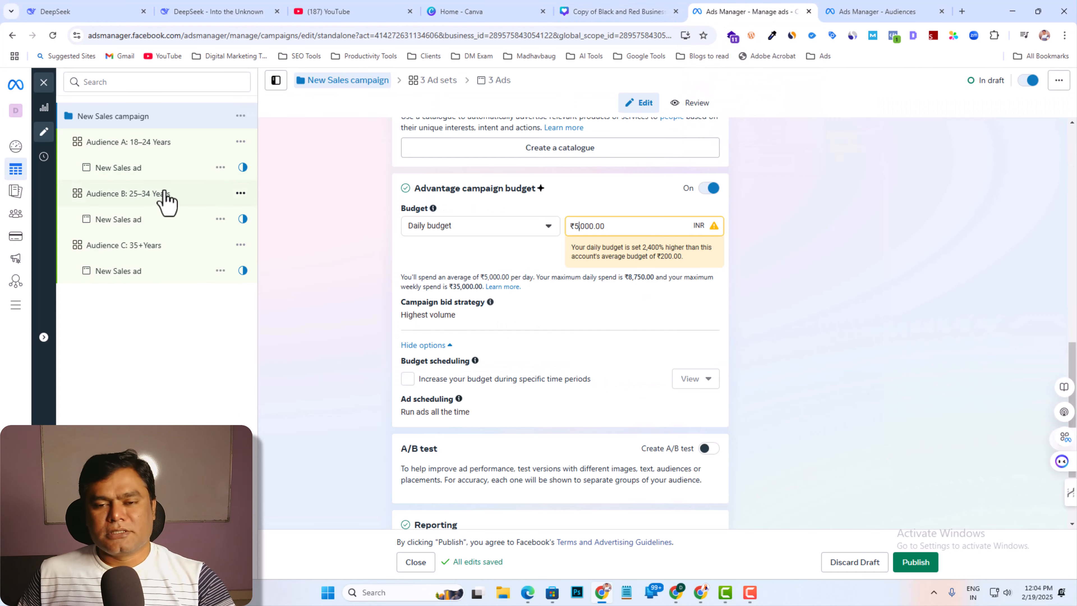
Open the ad in the Audience A: 18–24 Years ad set and turn on its ad preview.
click(154, 176)
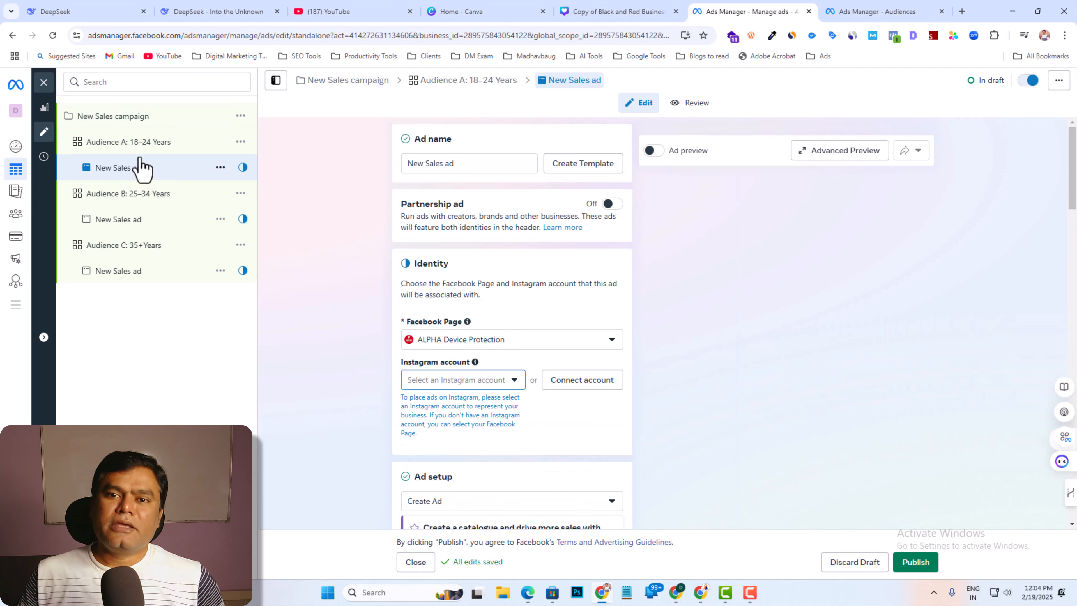
click(653, 151)
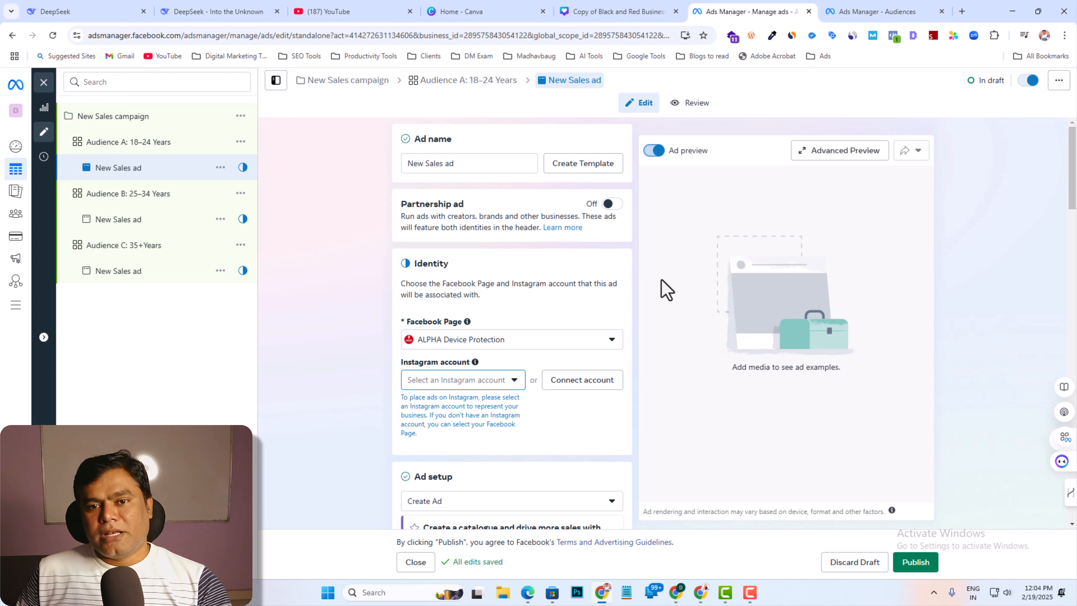
click(172, 126)
click(170, 146)
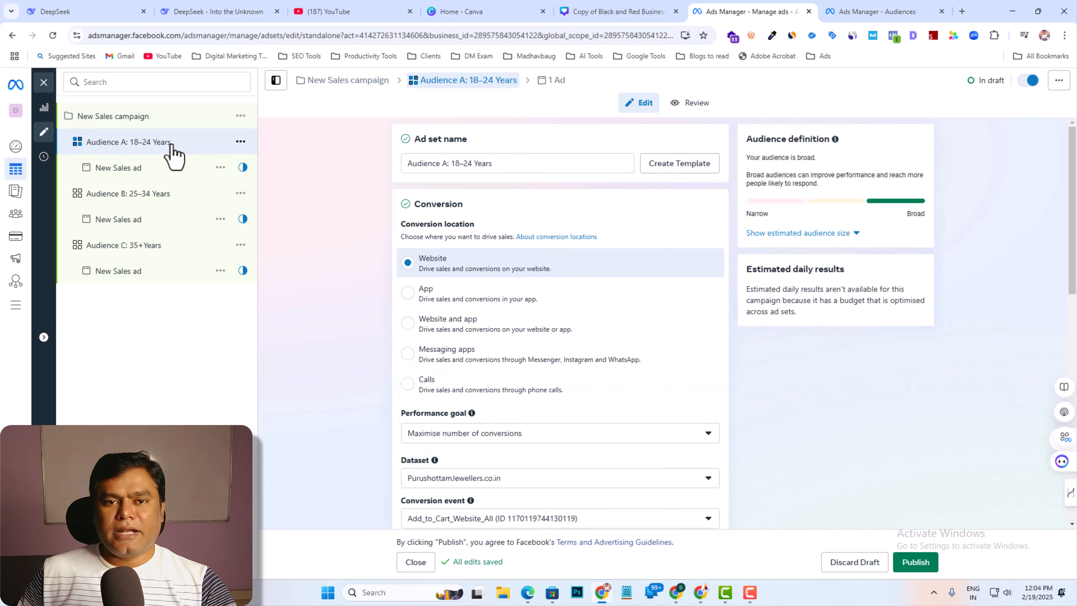
click(160, 174)
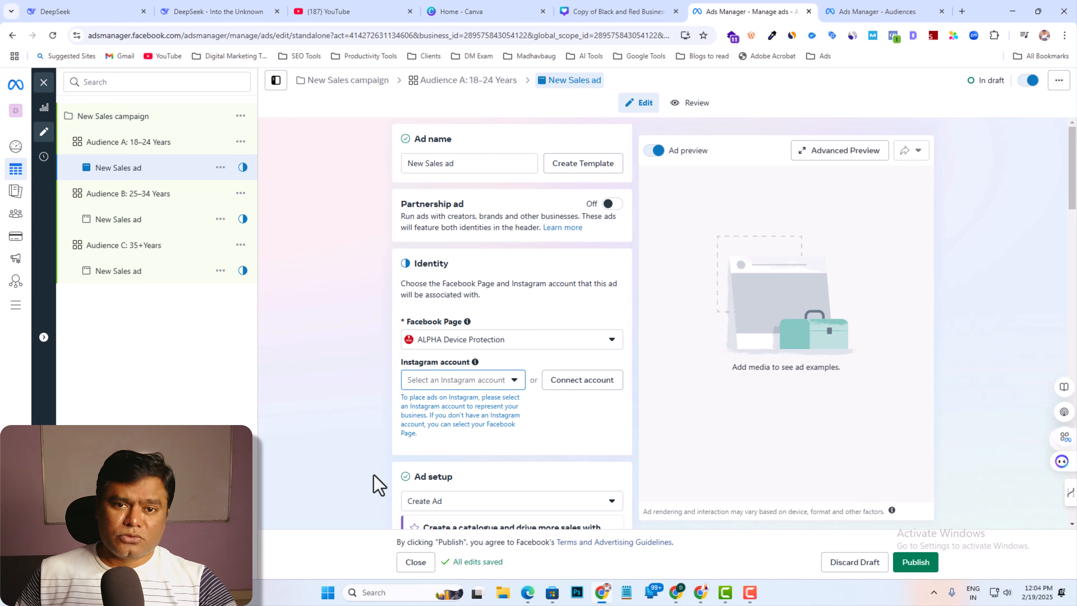
Browse the Facebook Page choices for the ad's identity, expanding the Personal group and another page group.
click(541, 343)
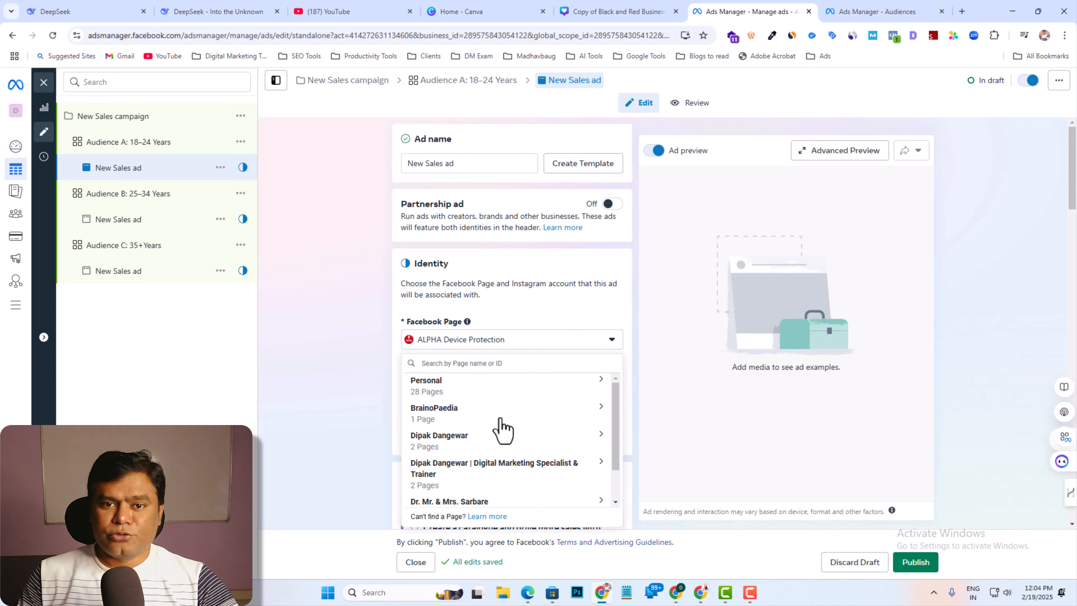
scroll(491, 477, down, 1)
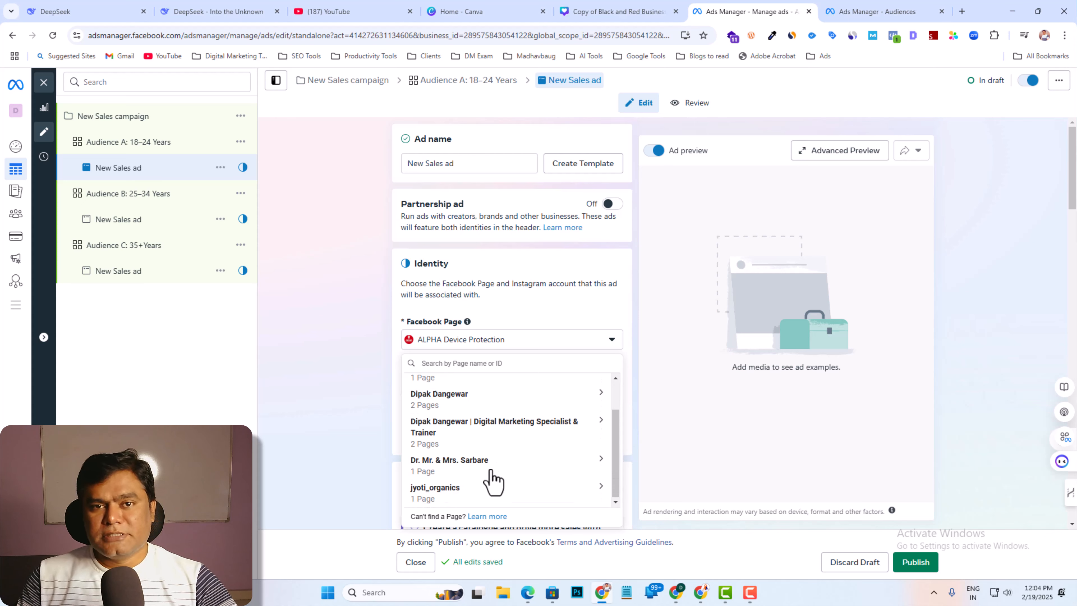
scroll(493, 479, up, 1)
click(487, 451)
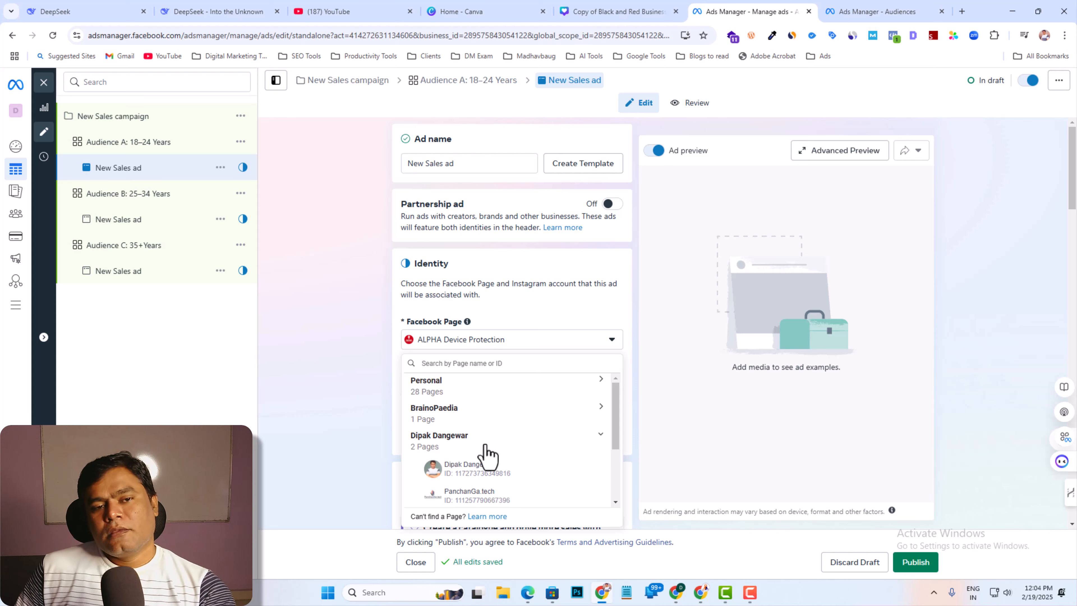
click(519, 391)
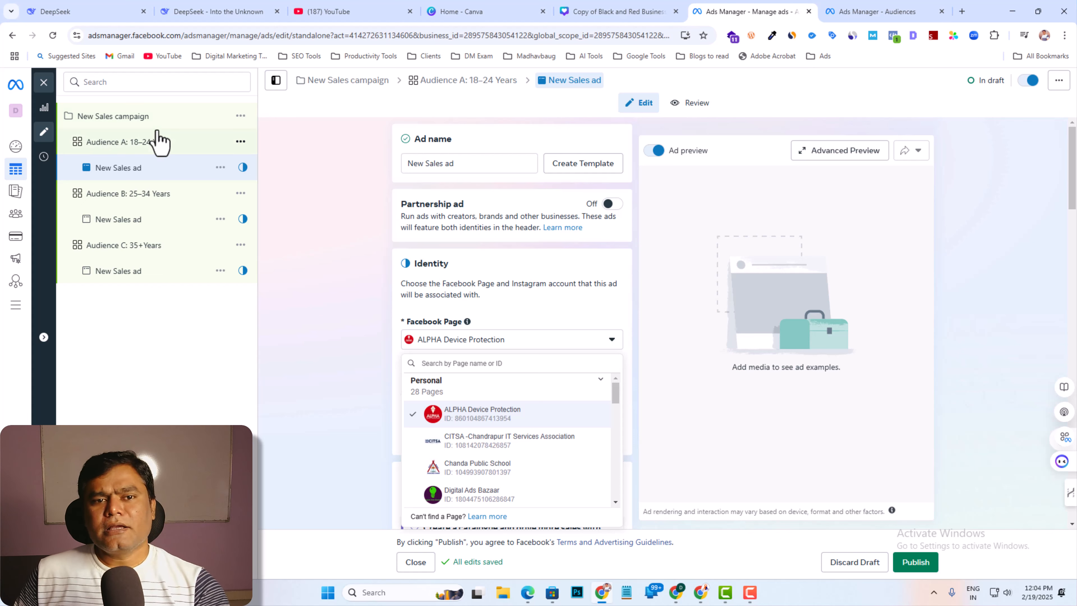
Examine the budget type options in the New Sales campaign's Advantage campaign budget section.
click(157, 141)
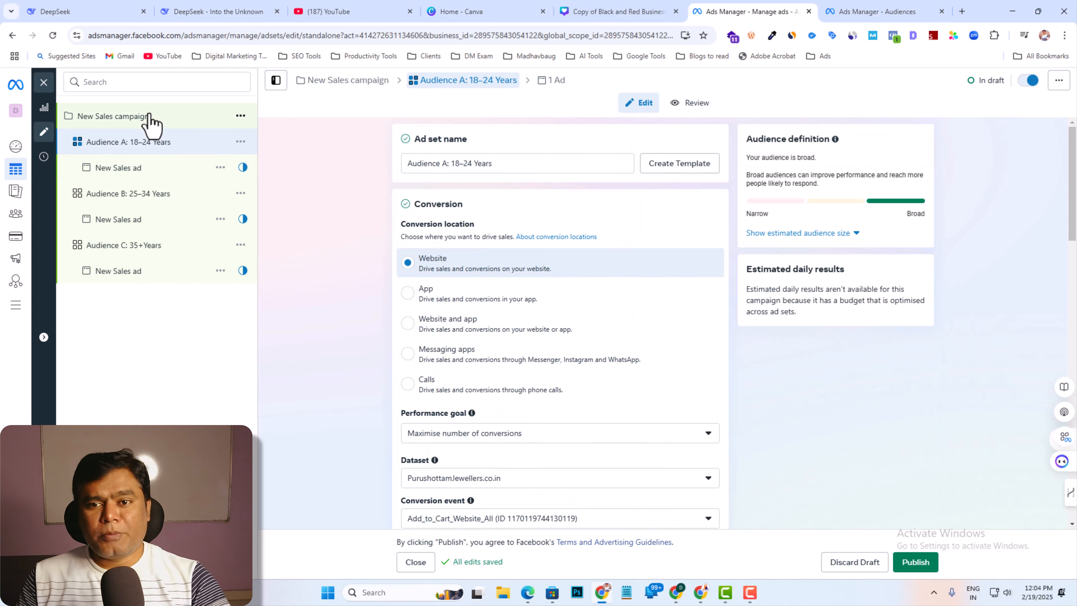
click(150, 120)
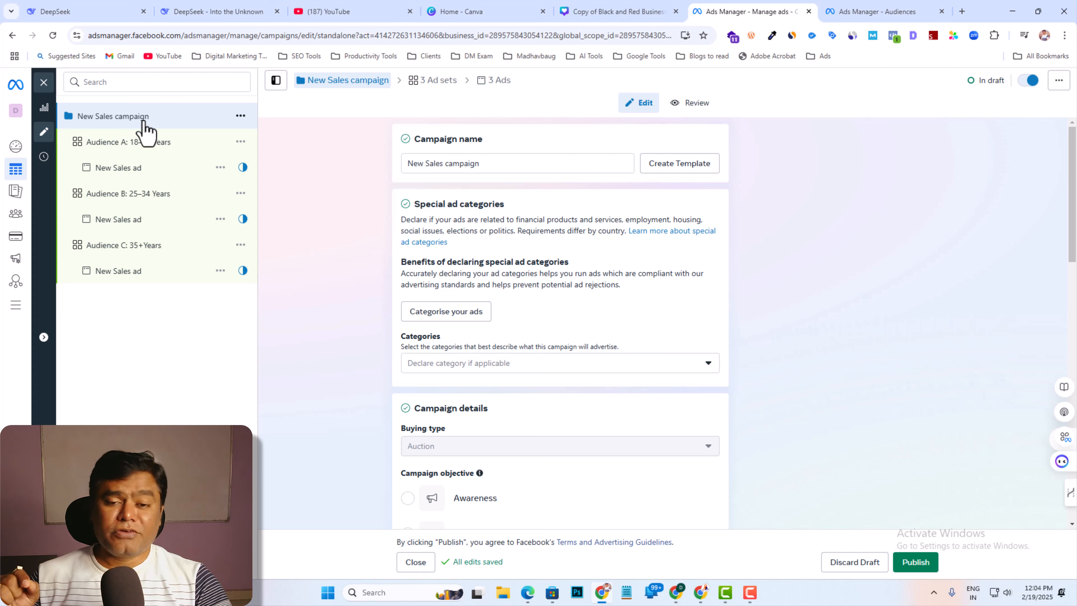
scroll(568, 396, down, 6)
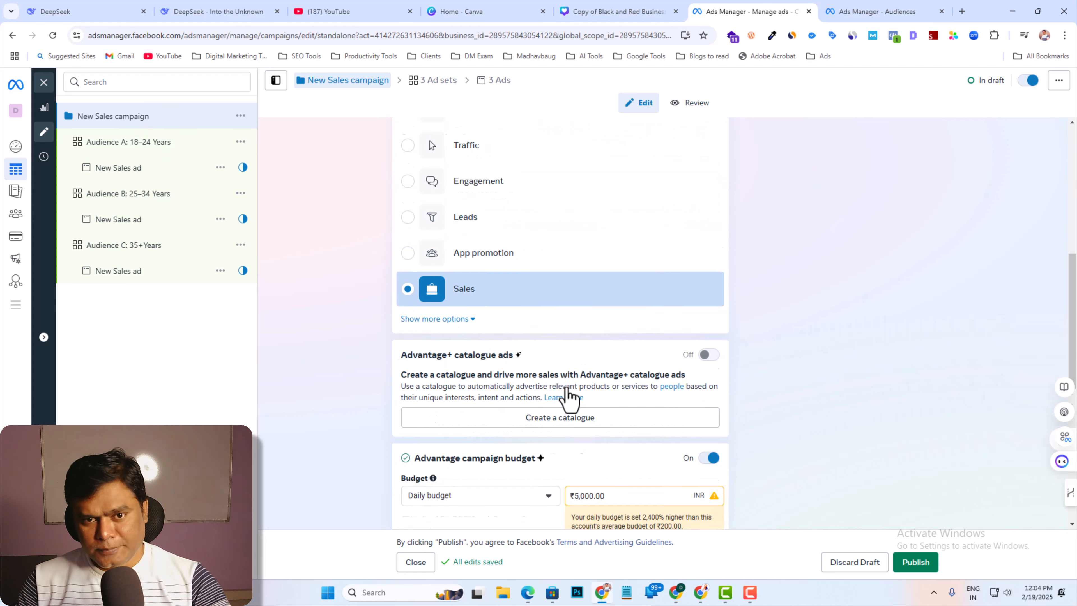
scroll(569, 396, down, 4)
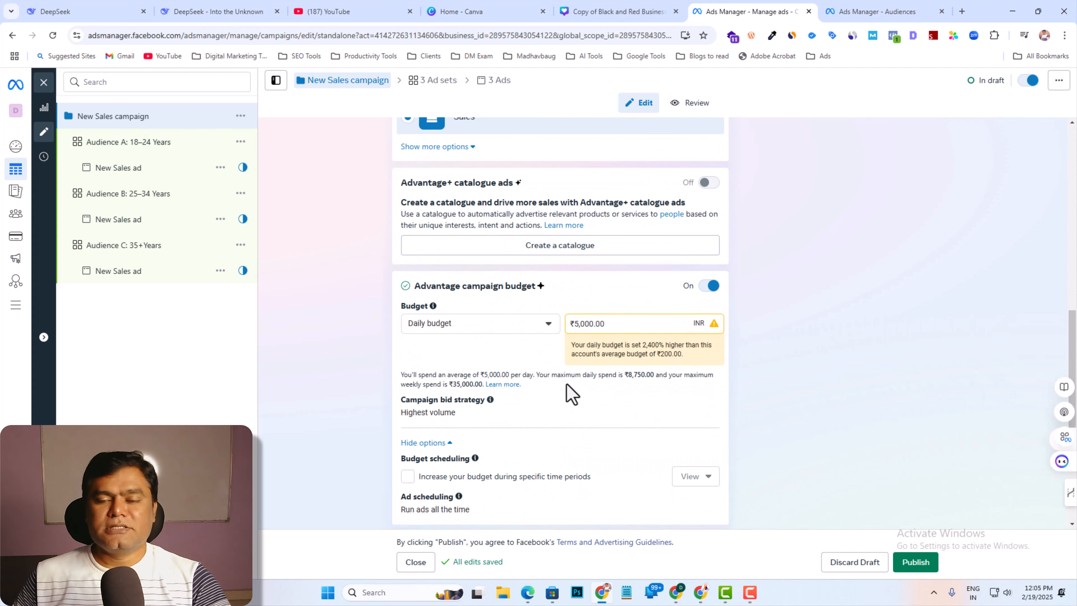
click(453, 333)
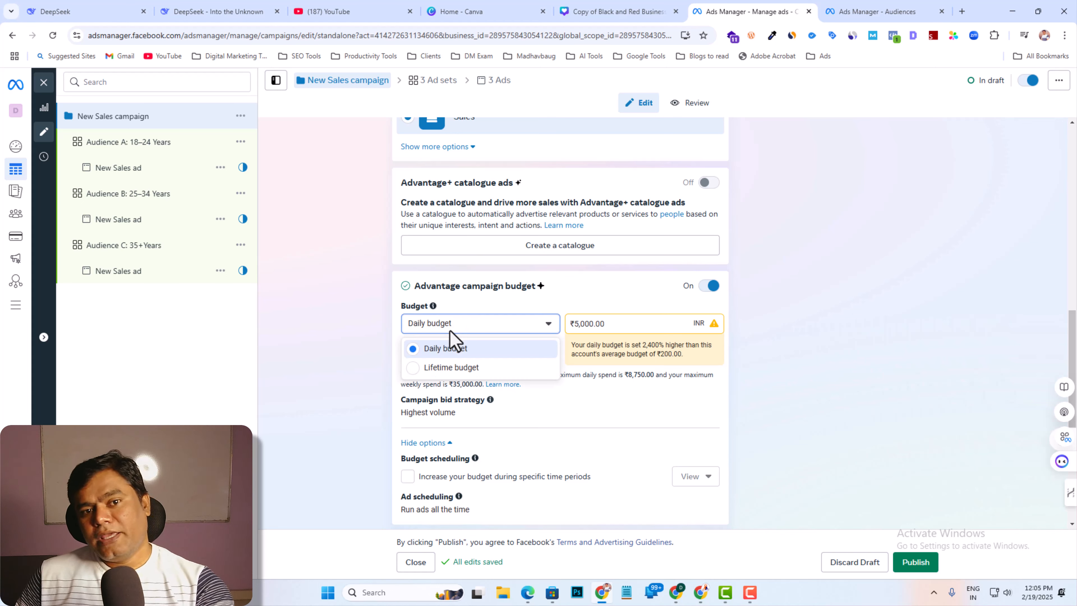
drag(413, 286, 555, 295)
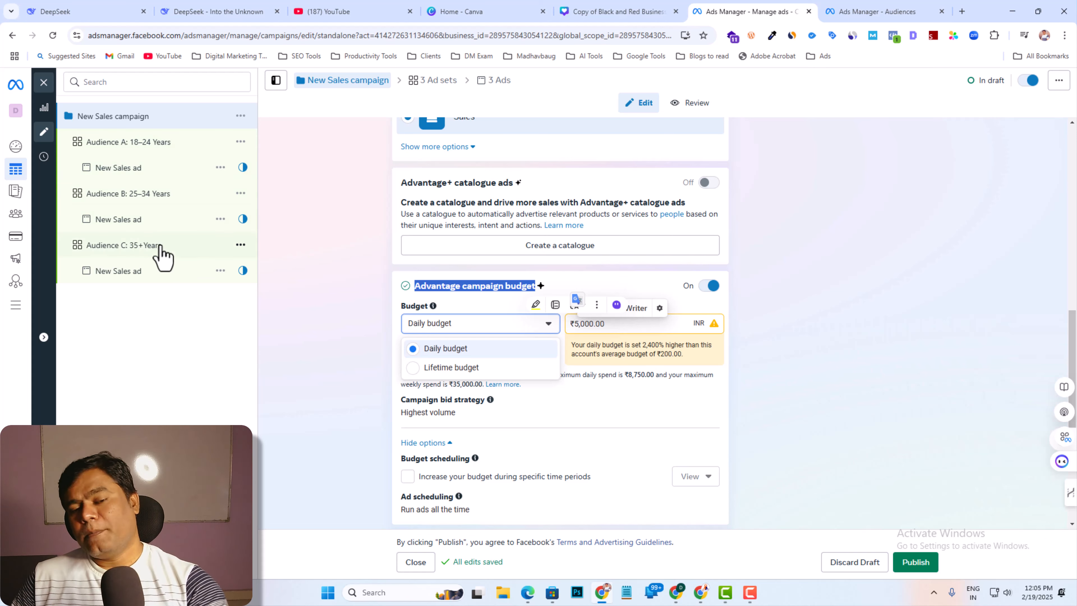
Examine the Audience B: 25–34 Years ad set's conversion, budget and schedule, audience and placement settings.
click(150, 207)
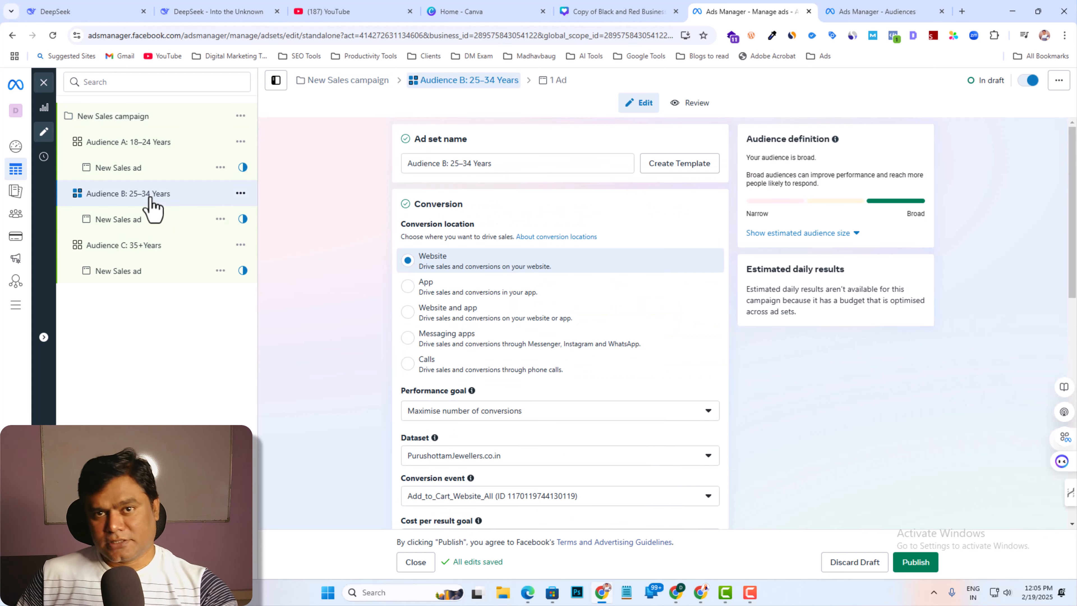
scroll(481, 378, down, 5)
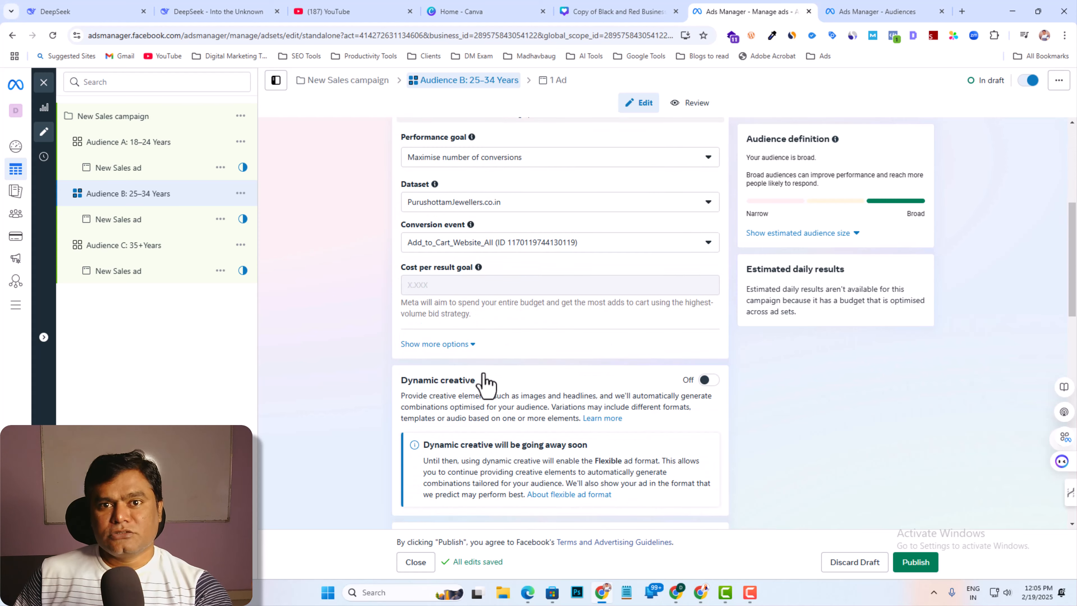
scroll(487, 384, down, 8)
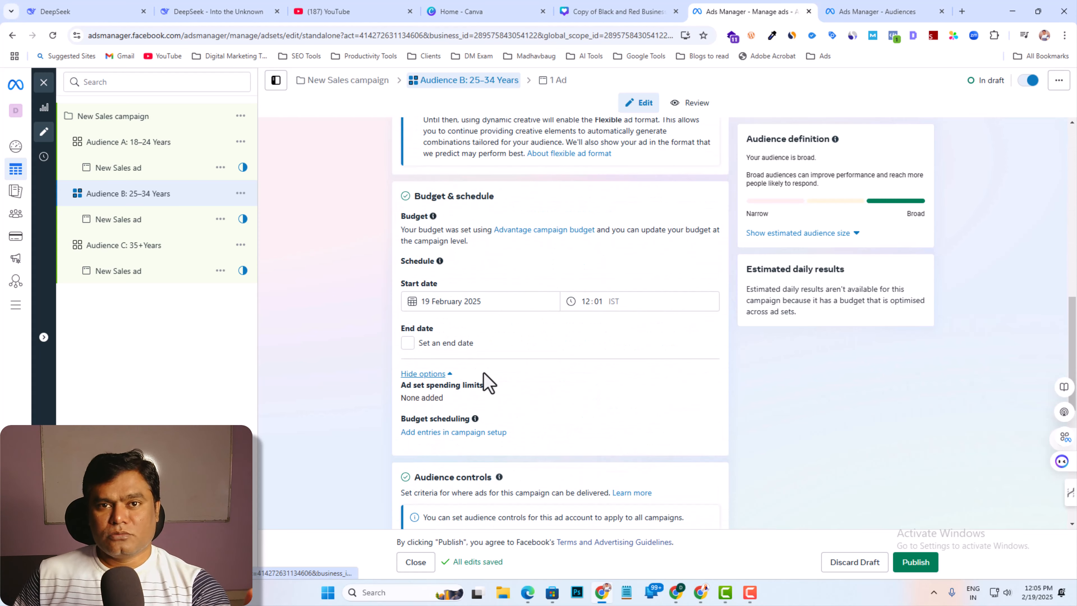
scroll(486, 384, down, 3)
scroll(487, 384, up, 1)
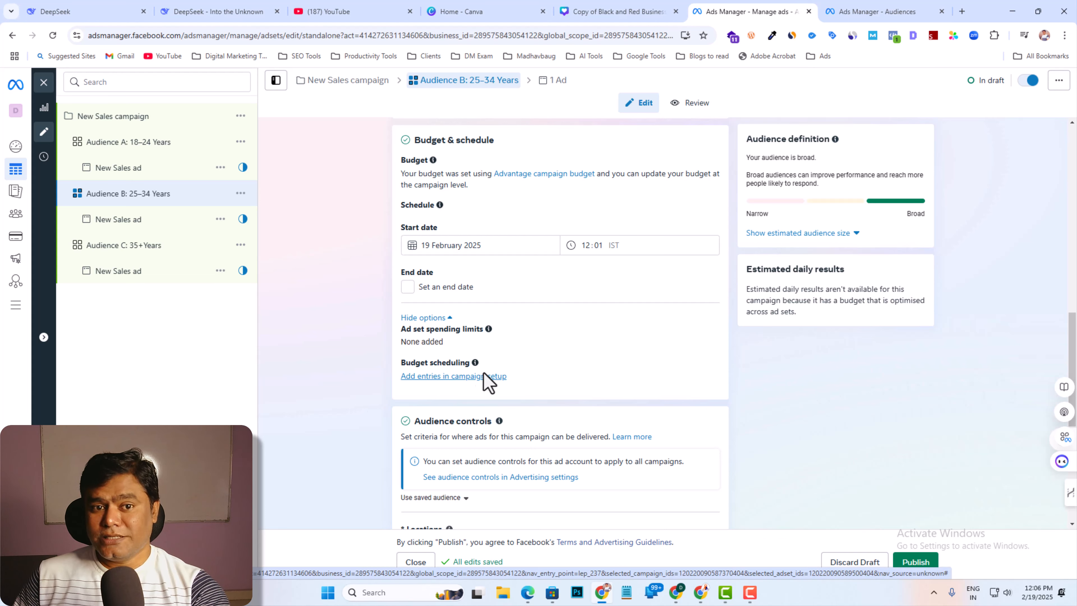
scroll(514, 283, up, 8)
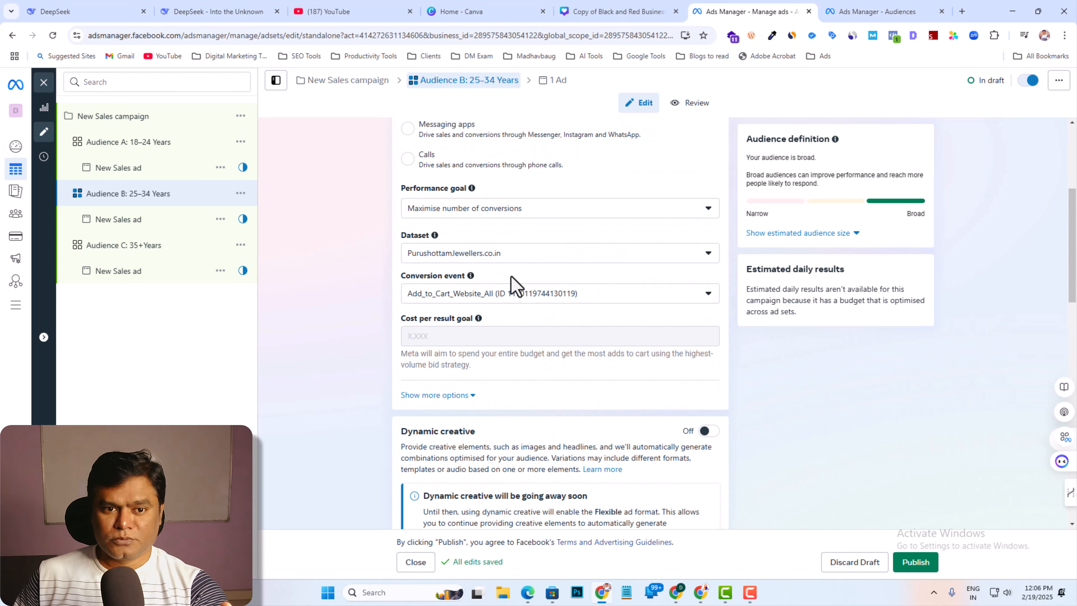
scroll(514, 283, up, 2)
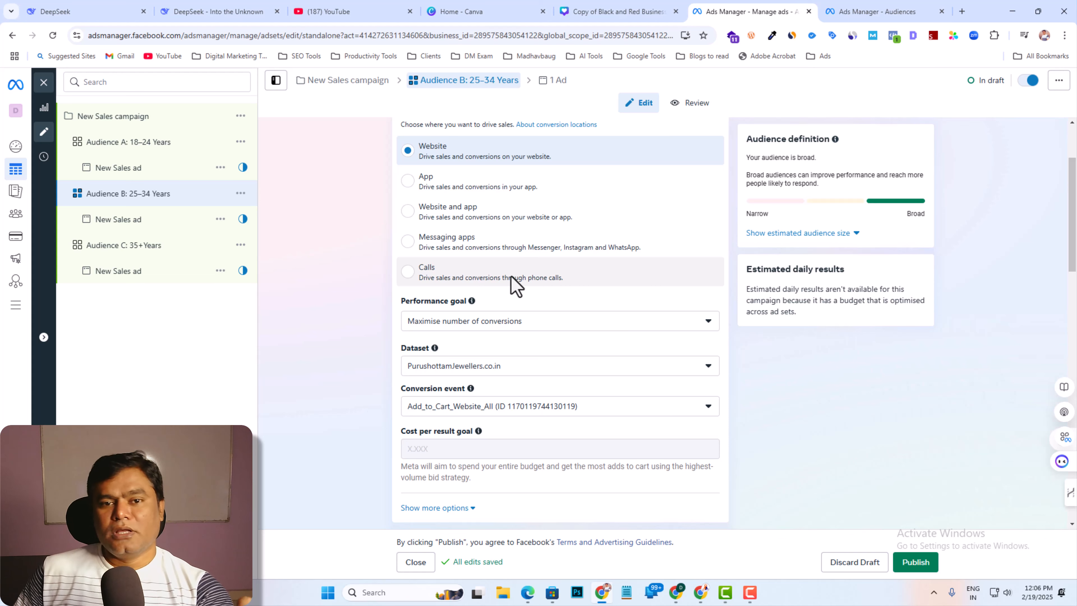
scroll(515, 283, down, 8)
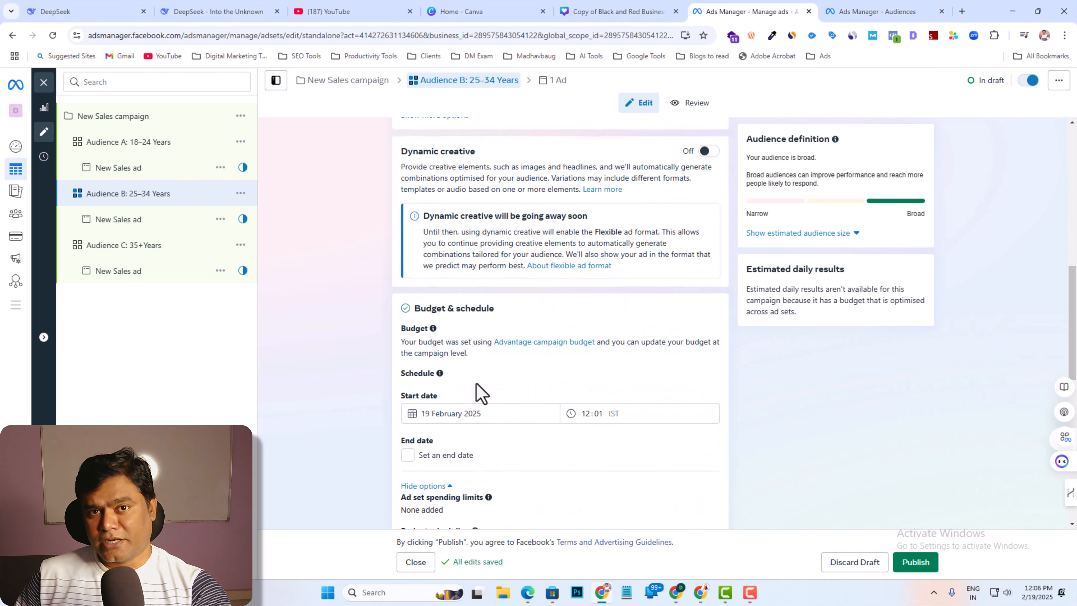
scroll(481, 393, down, 9)
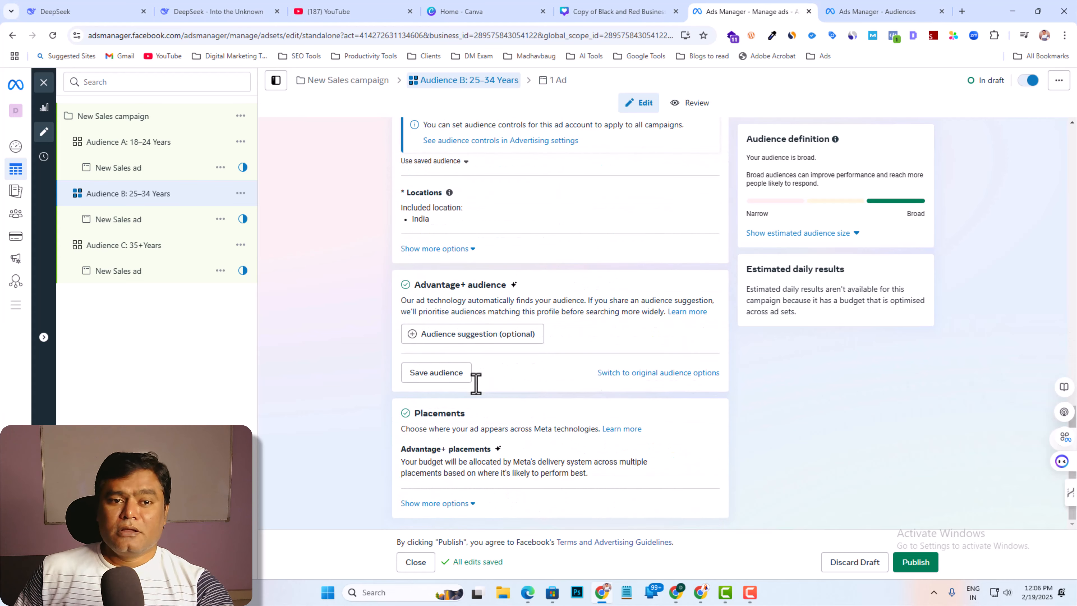
scroll(476, 384, up, 9)
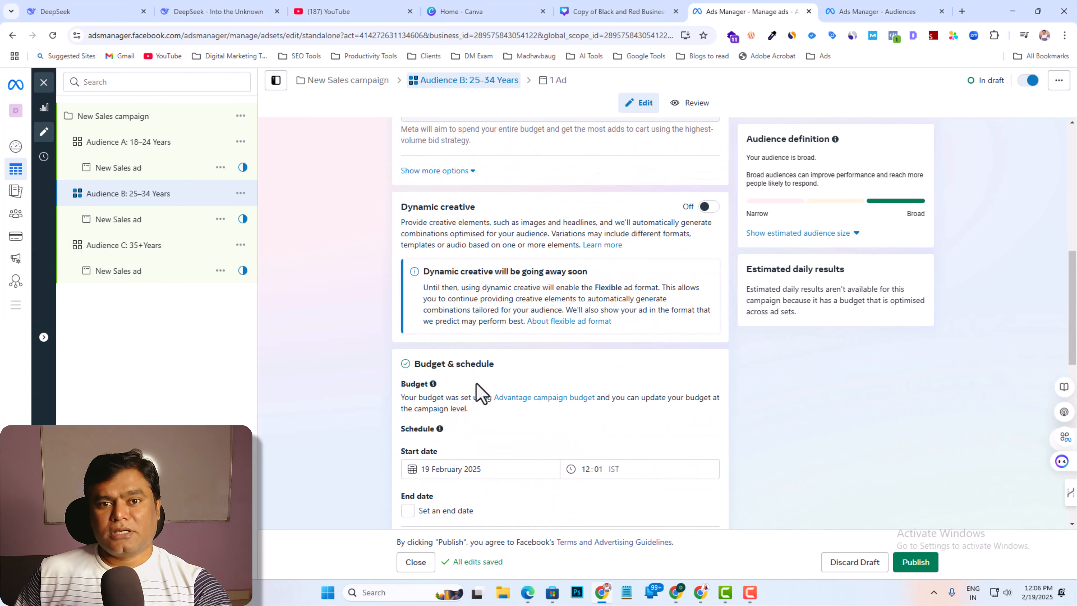
scroll(514, 327, up, 5)
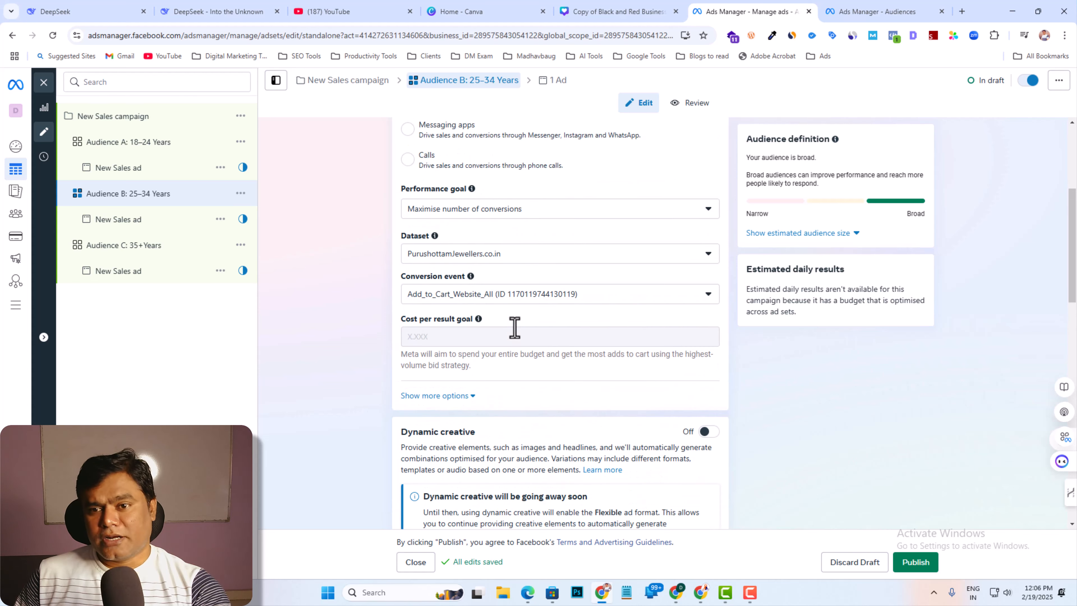
Enable ad set spending limits for Audience B: 25–34 Years, leaving the daily minimum and maximum blank.
scroll(515, 327, down, 6)
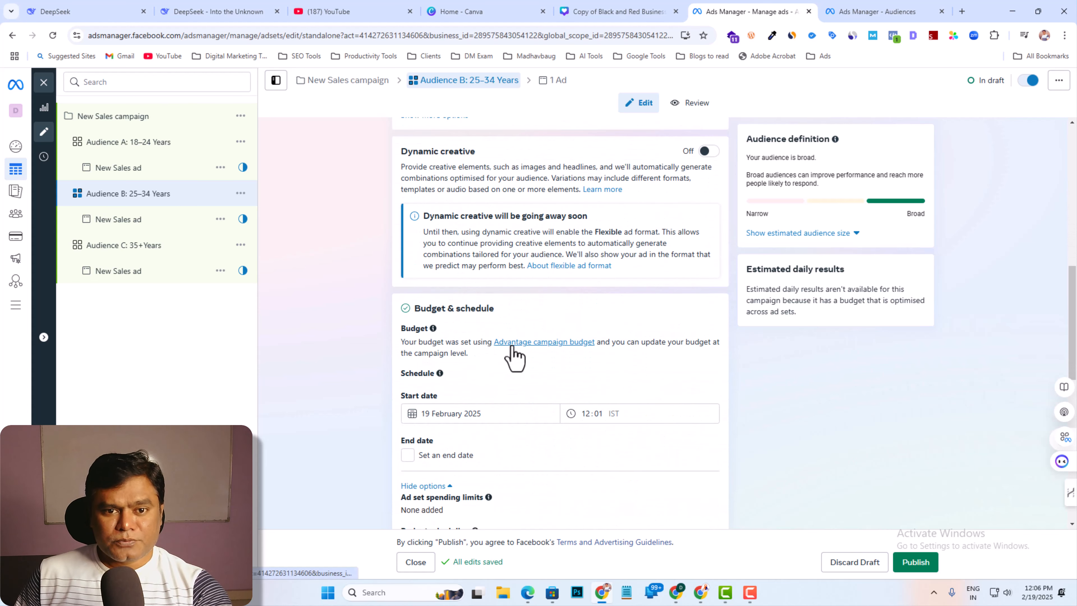
scroll(512, 346, down, 4)
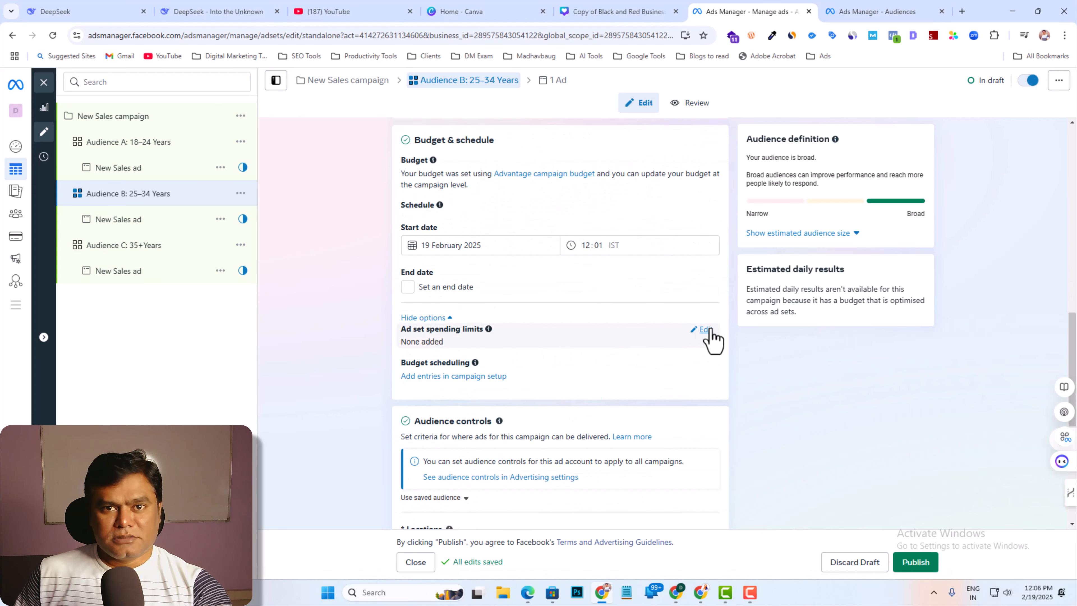
click(700, 329)
click(407, 348)
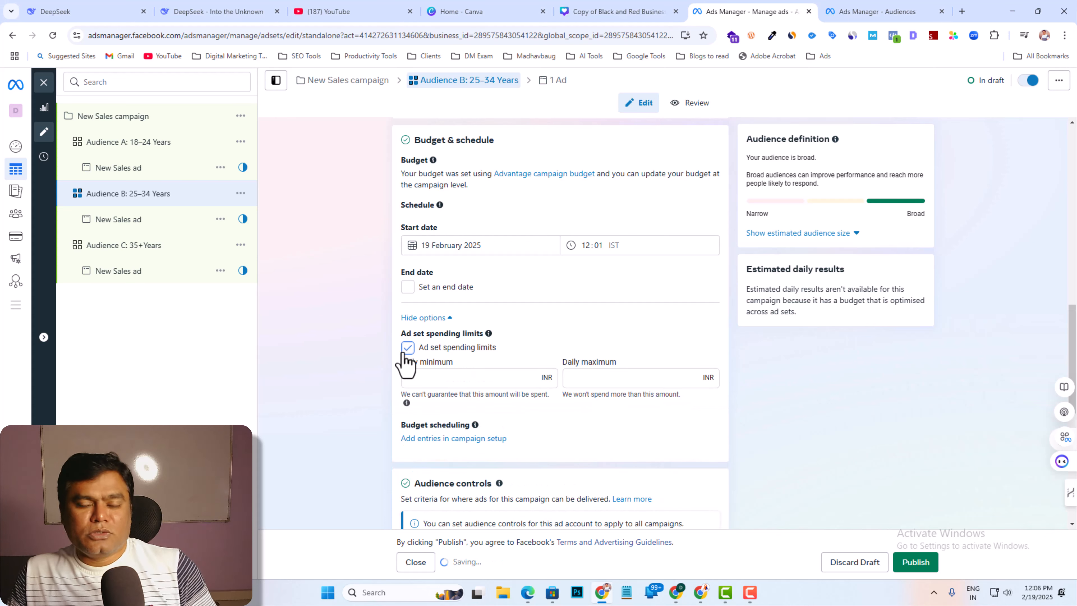
click(437, 376)
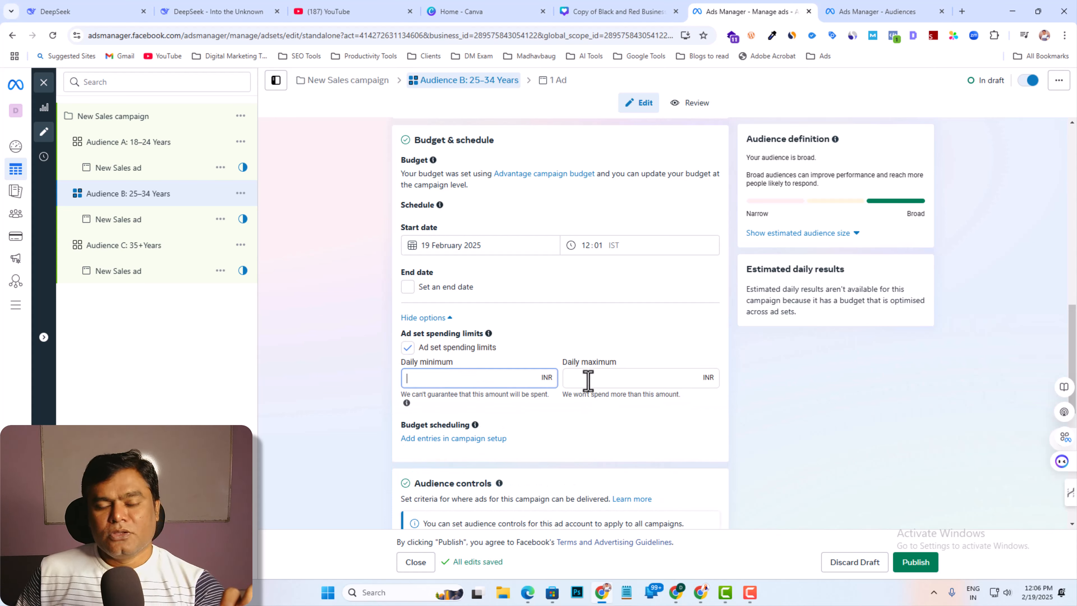
click(588, 382)
click(488, 377)
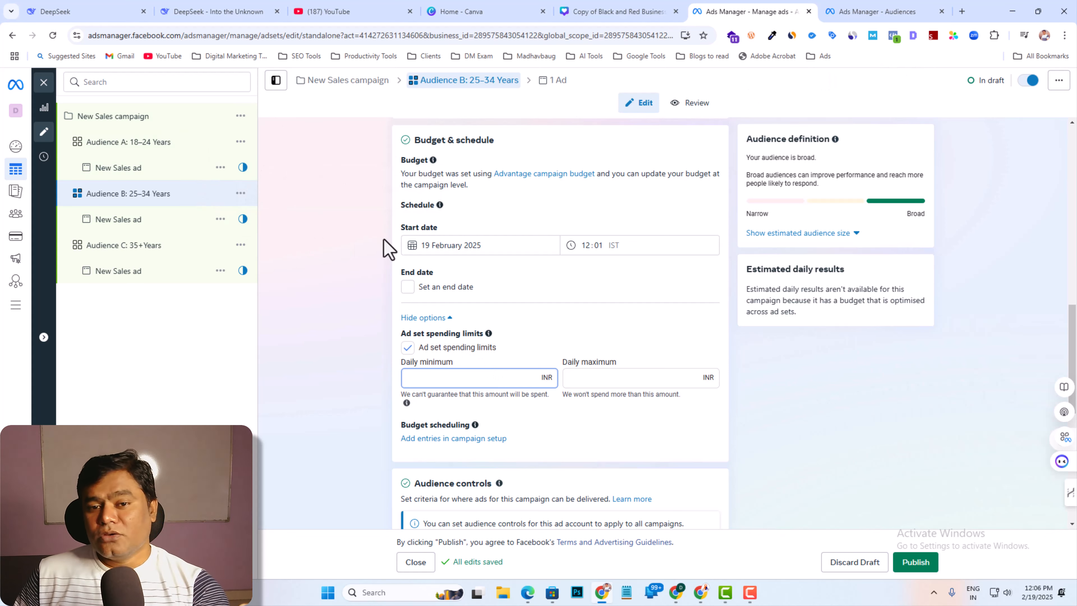
Try budget scheduling on the New Sales campaign to increase its budget during specific time periods.
click(126, 124)
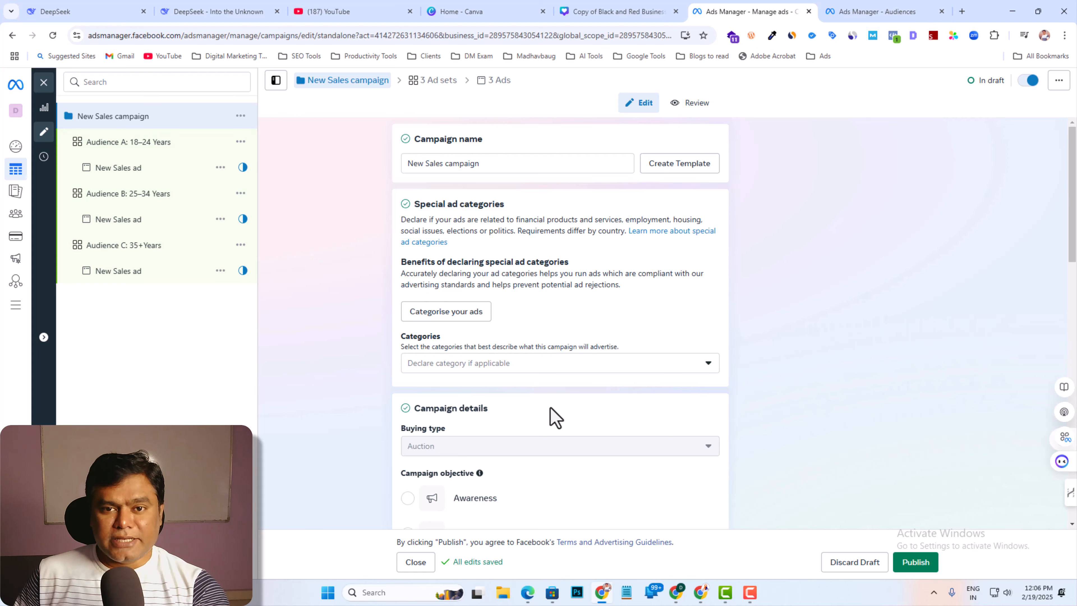
scroll(551, 425, down, 2)
scroll(553, 433, down, 10)
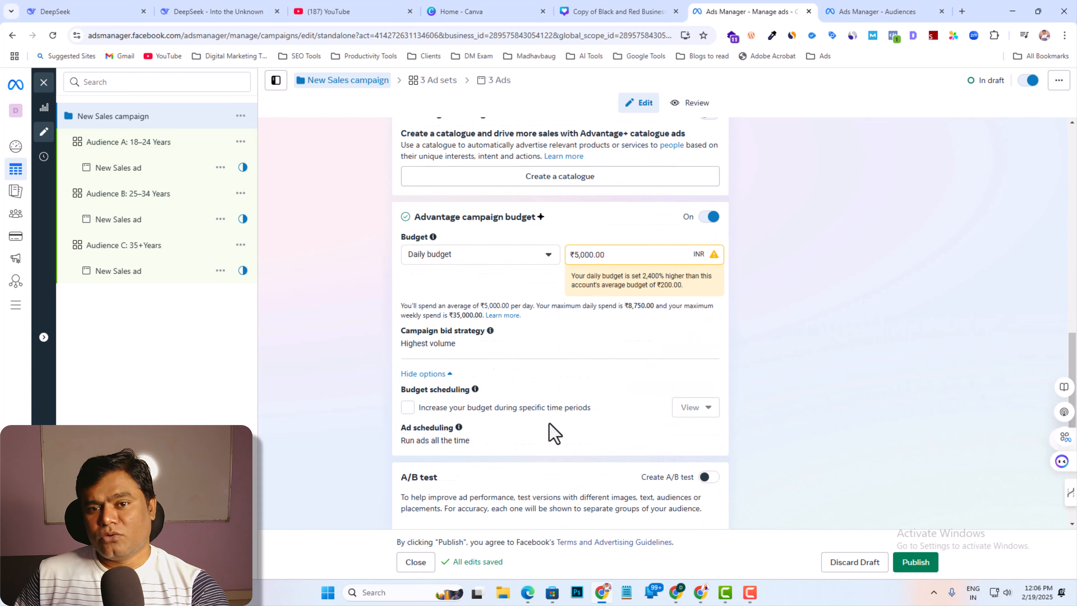
click(530, 215)
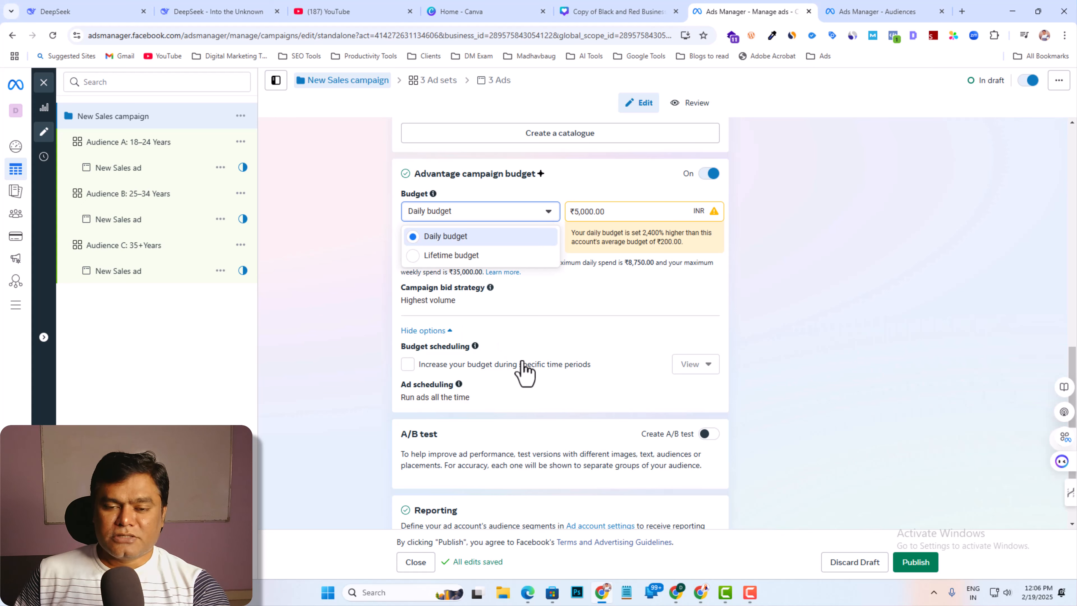
scroll(528, 378, down, 1)
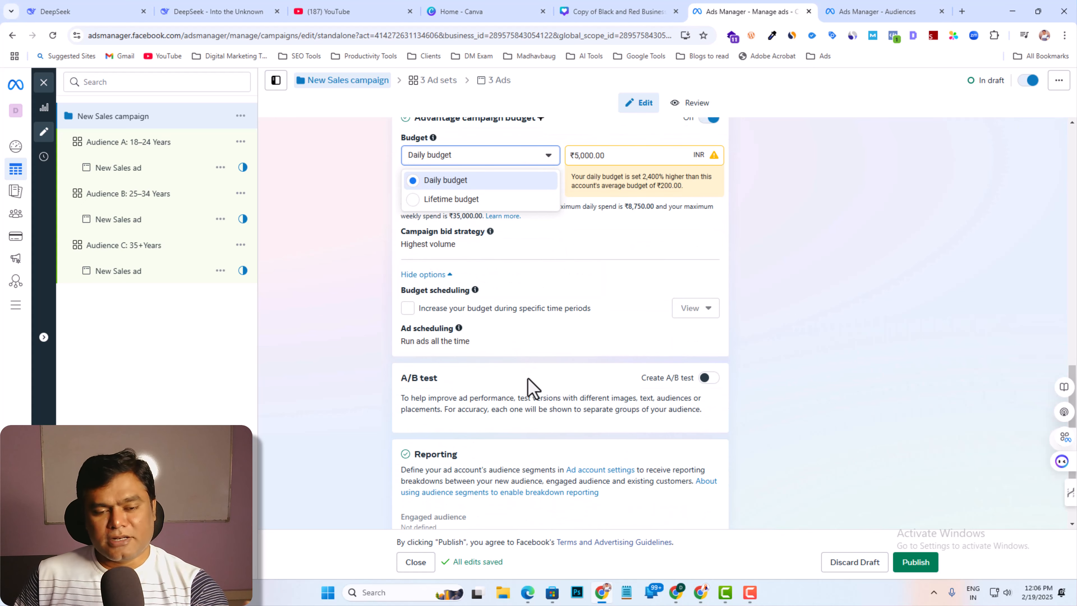
click(407, 308)
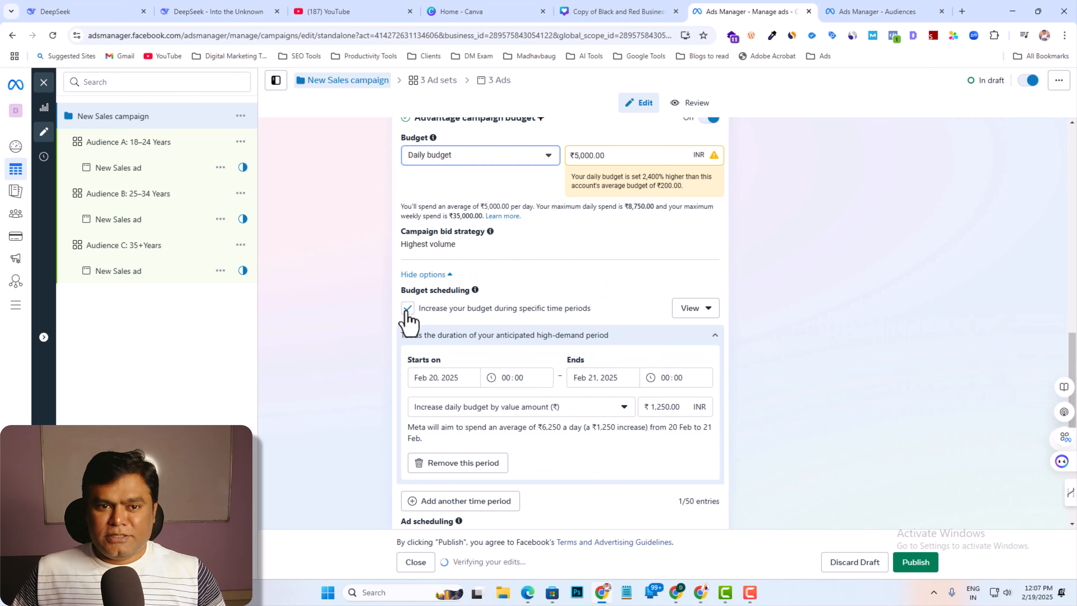
click(407, 309)
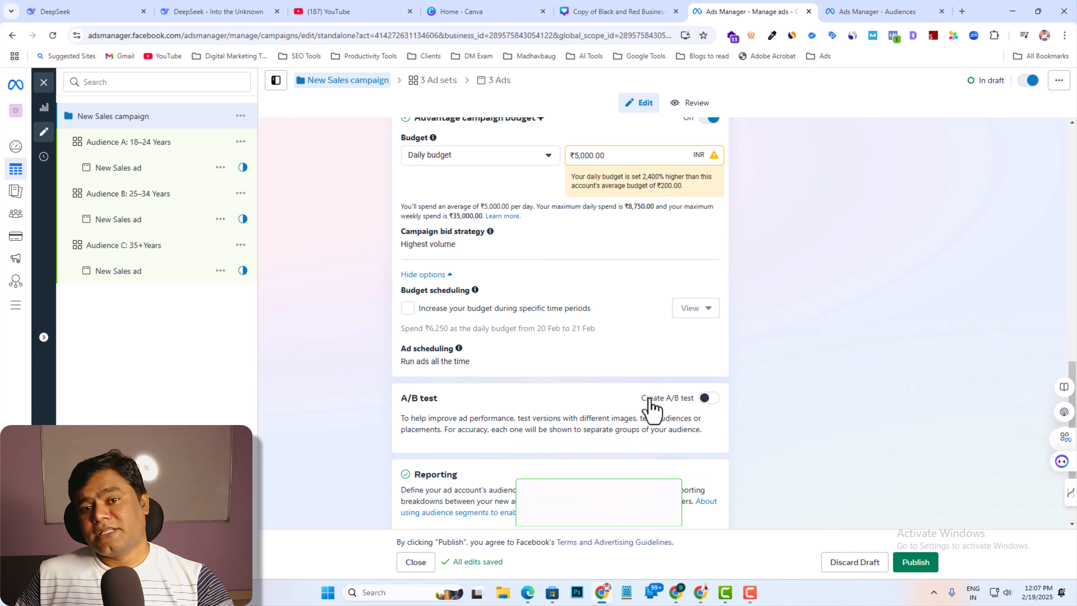
scroll(676, 376, up, 6)
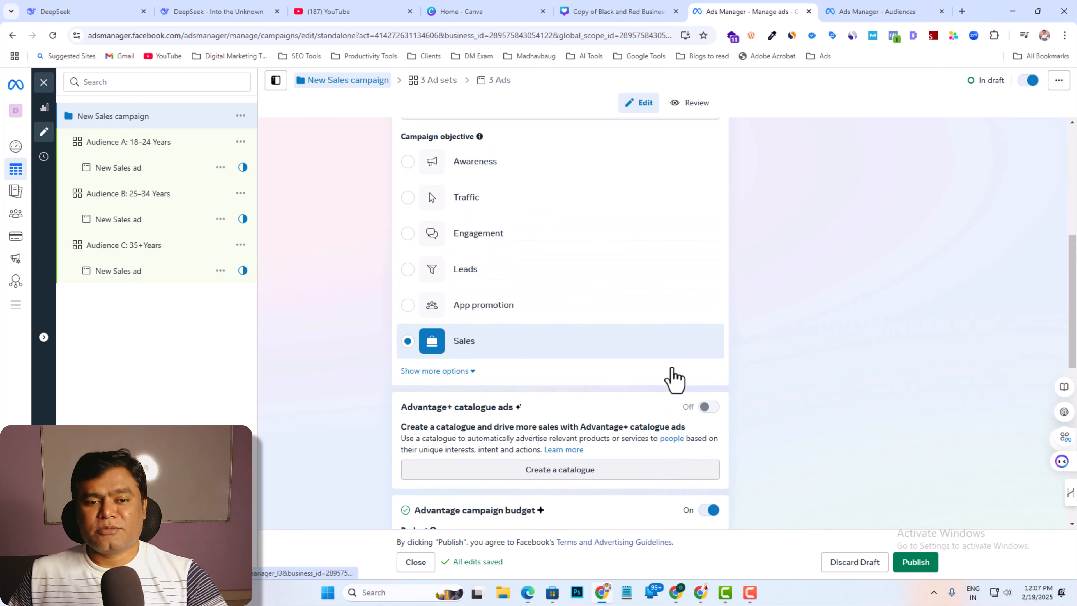
scroll(674, 379, up, 2)
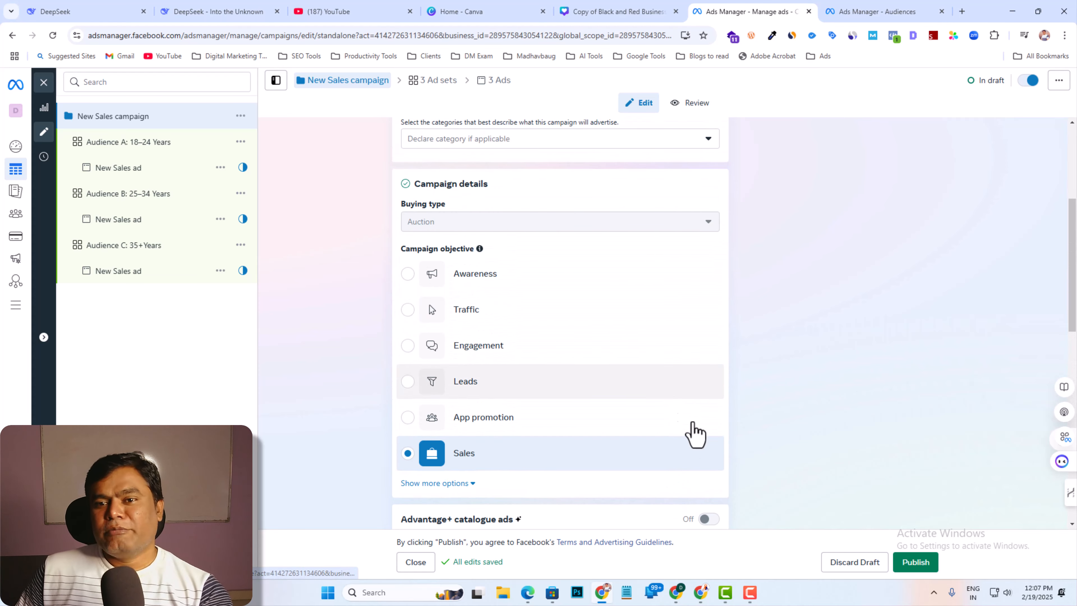